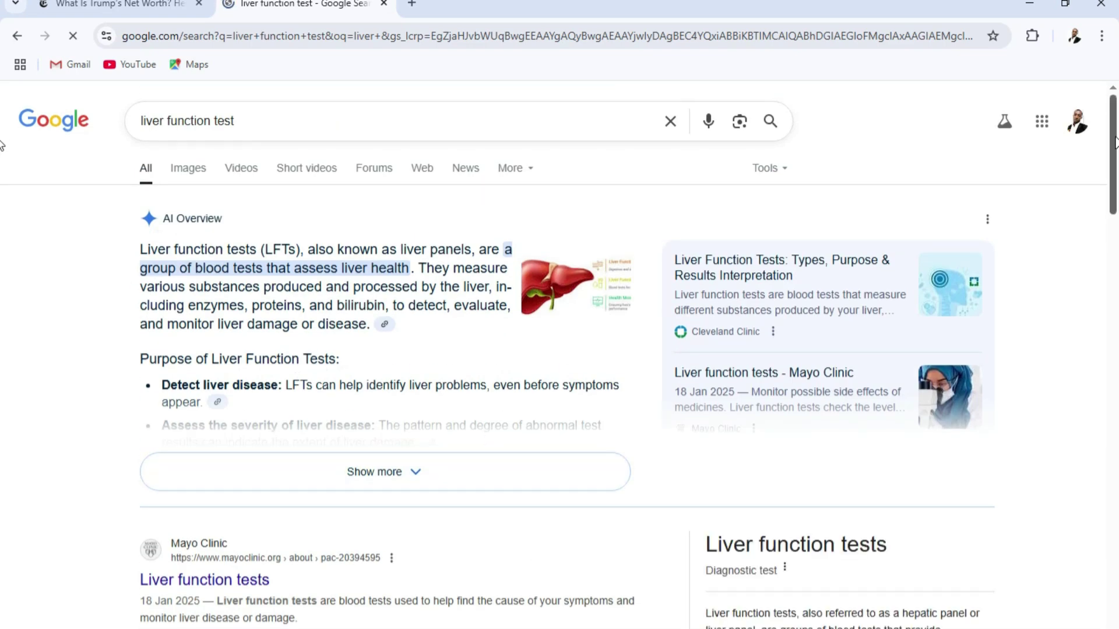
mouse_move(1115, 140)
mouse_down()
mouse_move(1100, 337)
mouse_move(1106, 514)
mouse_up()
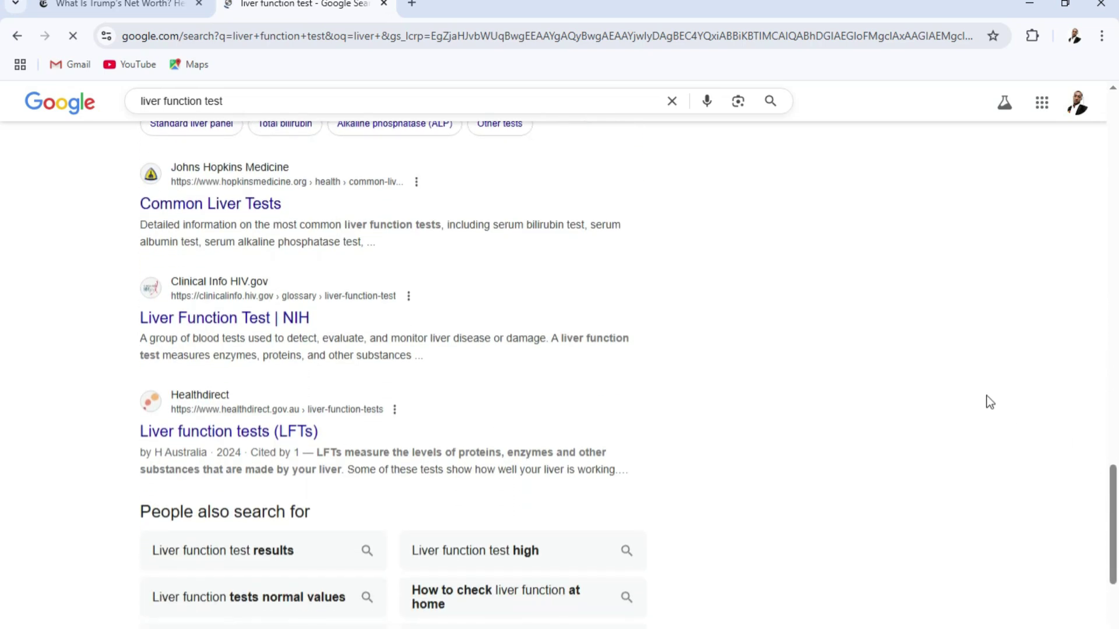
scroll(990, 402, down, 2)
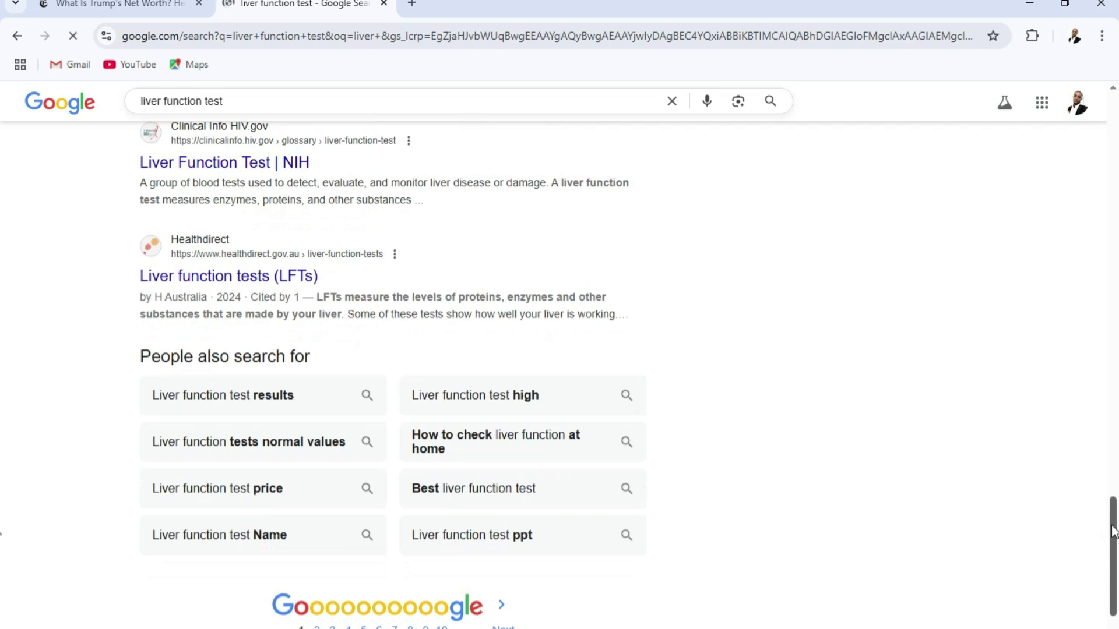
drag(1115, 531, 1116, 246)
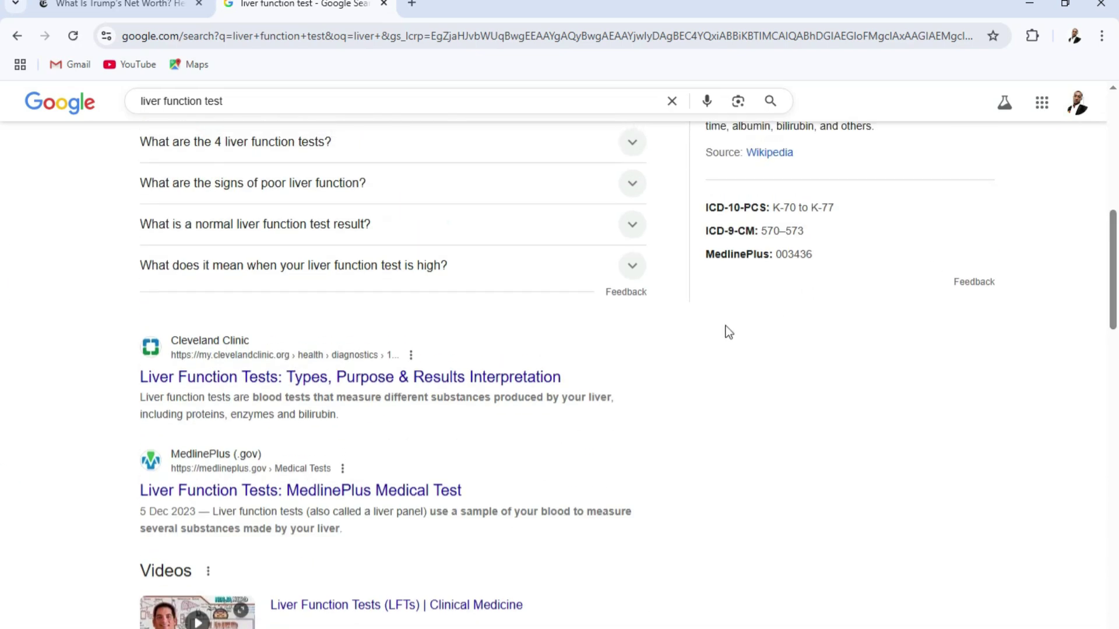
scroll(378, 457, down, 2)
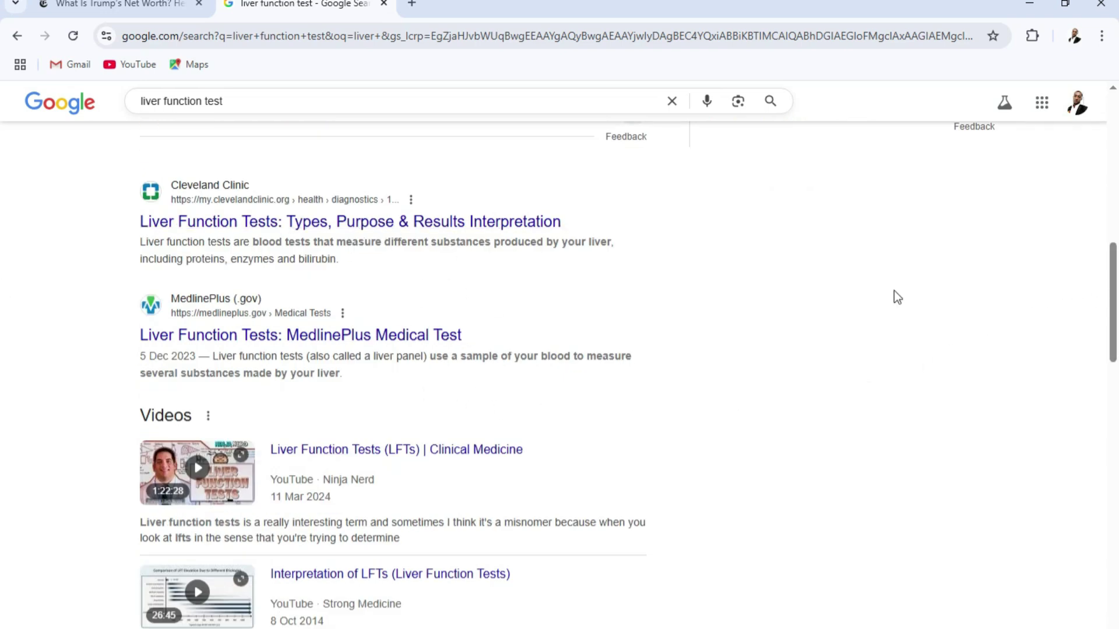
scroll(276, 256, up, 1)
scroll(276, 257, up, 2)
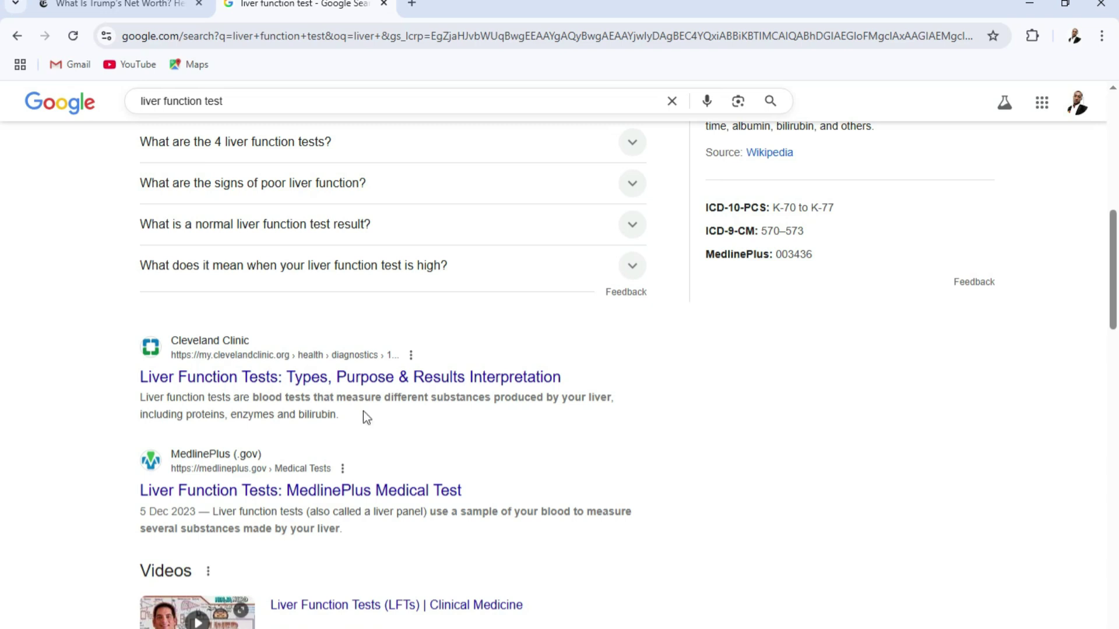
Step: Open the Cleveland Clinic 'Liver Function Tests: Types, Purpose & Results Interpretation' article from Google results
click(280, 384)
mouse_move(1116, 388)
mouse_down()
mouse_move(1117, 123)
mouse_move(1116, 525)
mouse_move(1116, 103)
mouse_up()
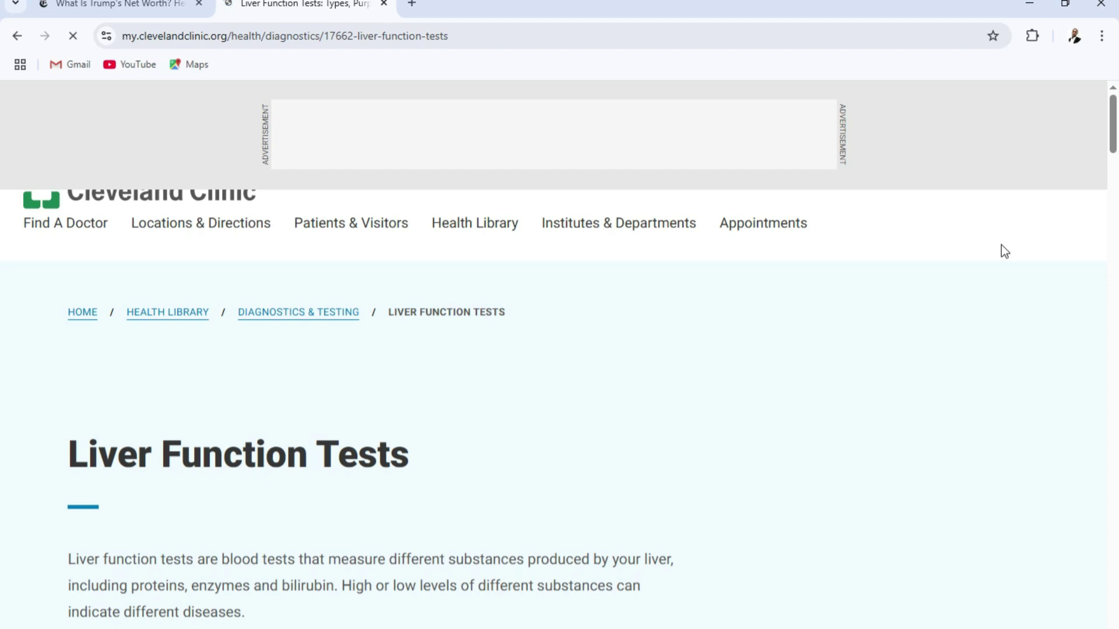
Step: Bring up Chrome's print preview of the article, showing 9 sheets, after one cancelled attempt
key(ctrl+p)
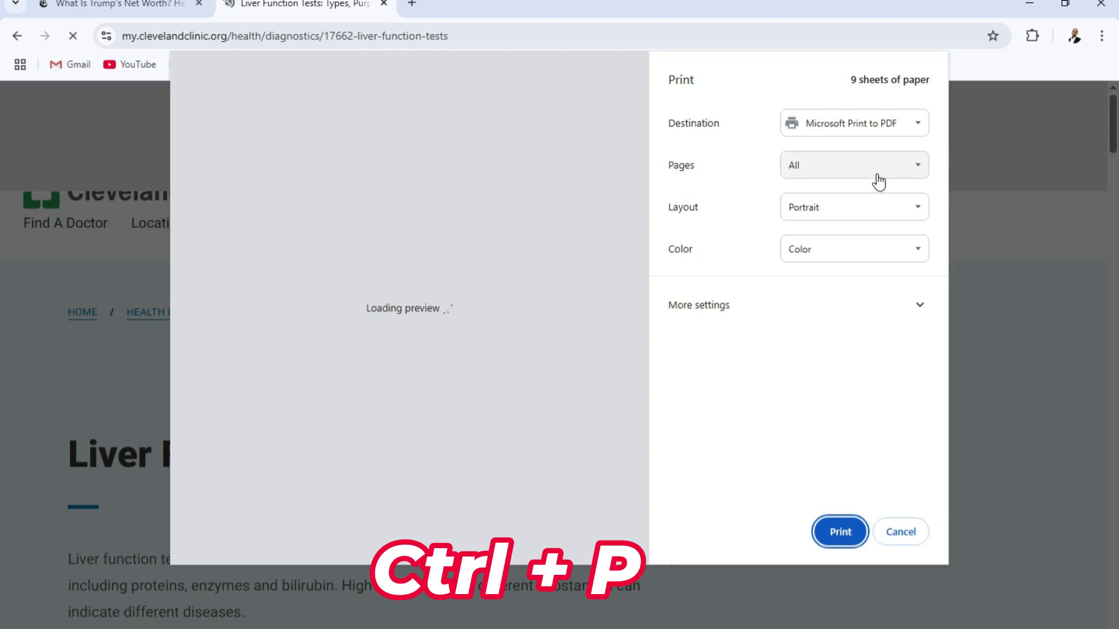
key(Escape)
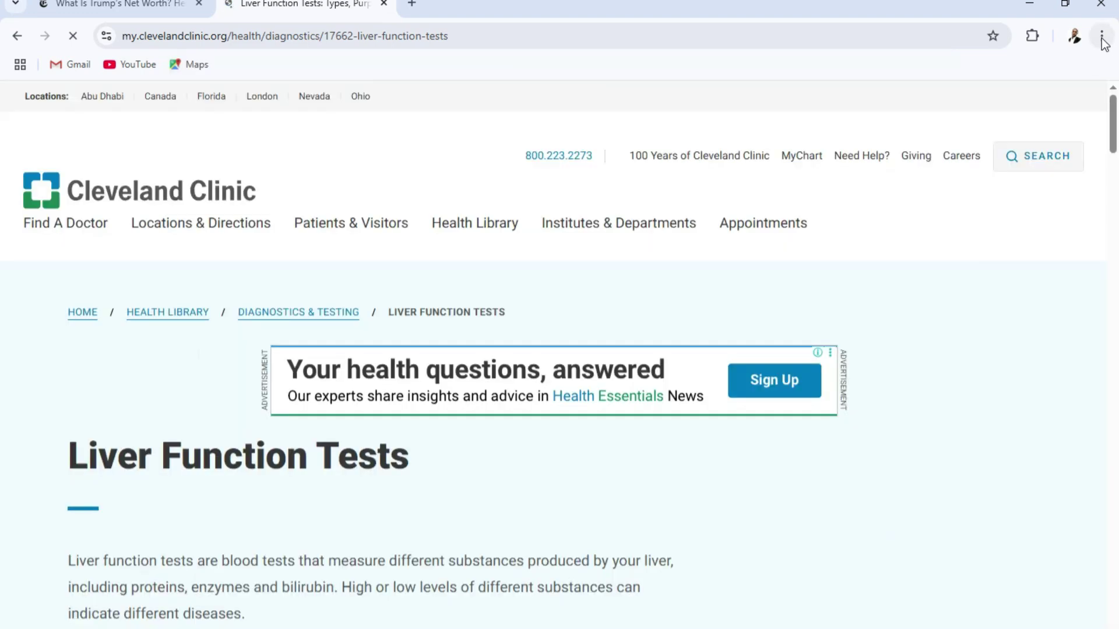
click(1101, 36)
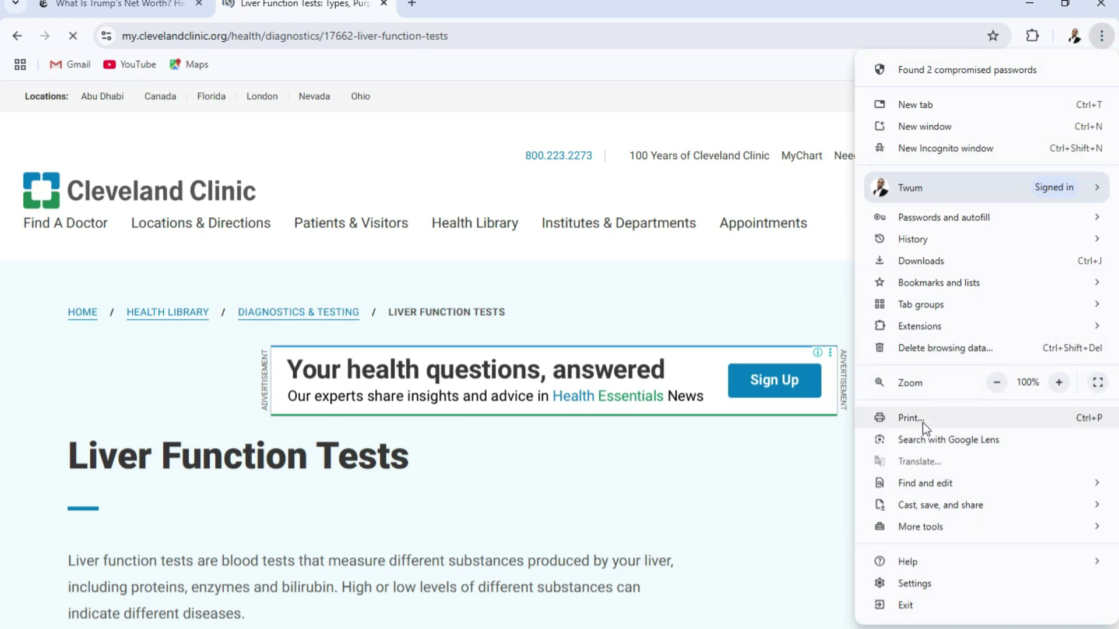
click(785, 459)
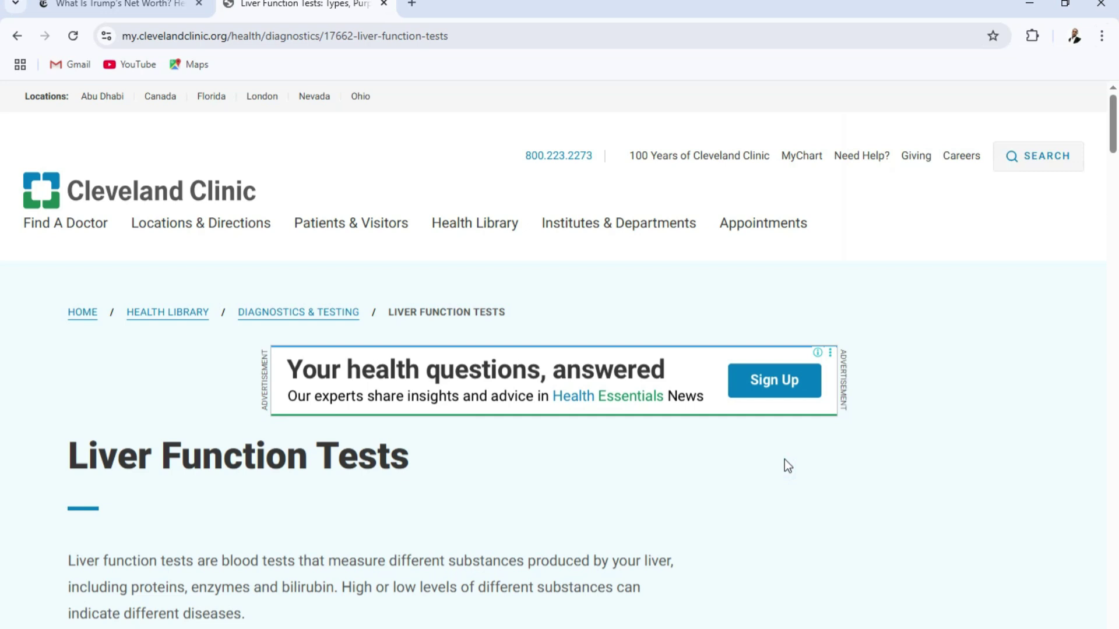
key(ctrl+p)
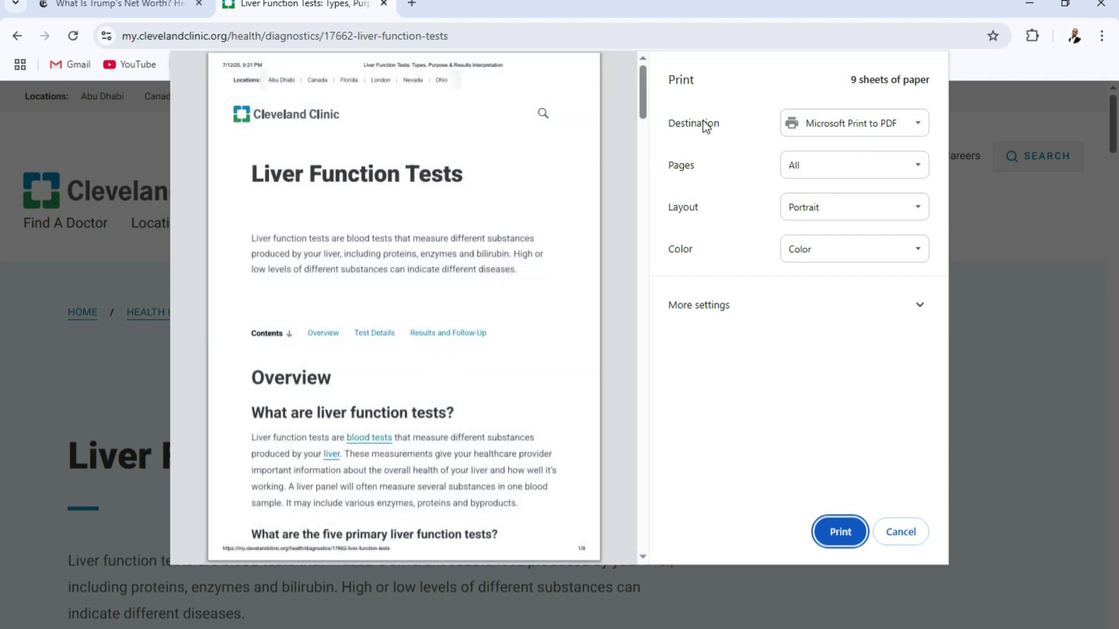
Step: Change the print destination from Microsoft Print to PDF to Save as PDF
click(851, 124)
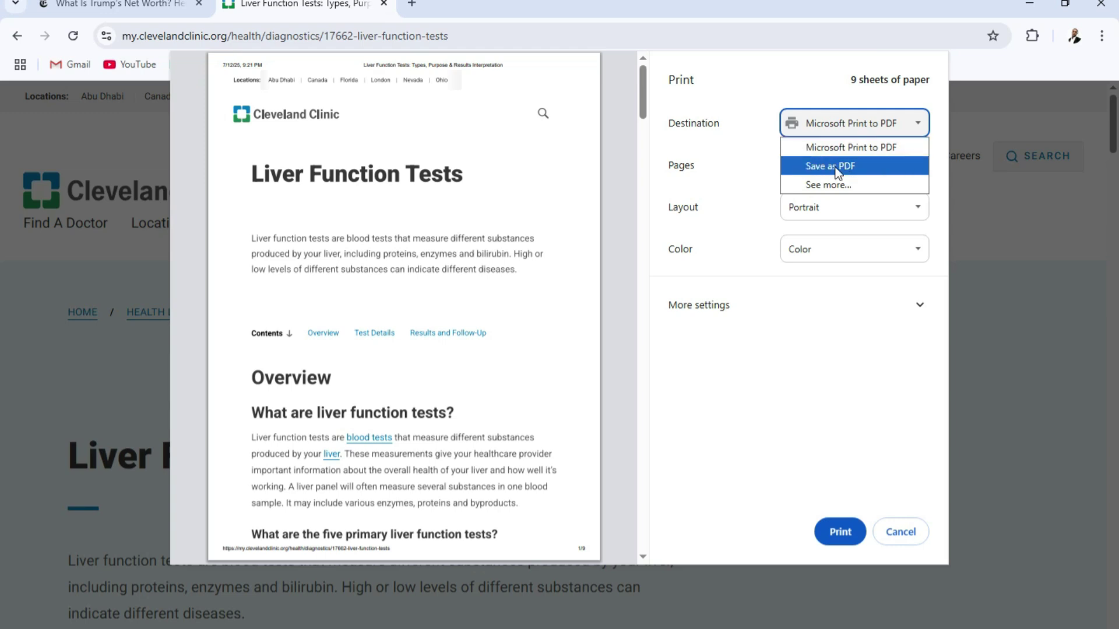
click(835, 166)
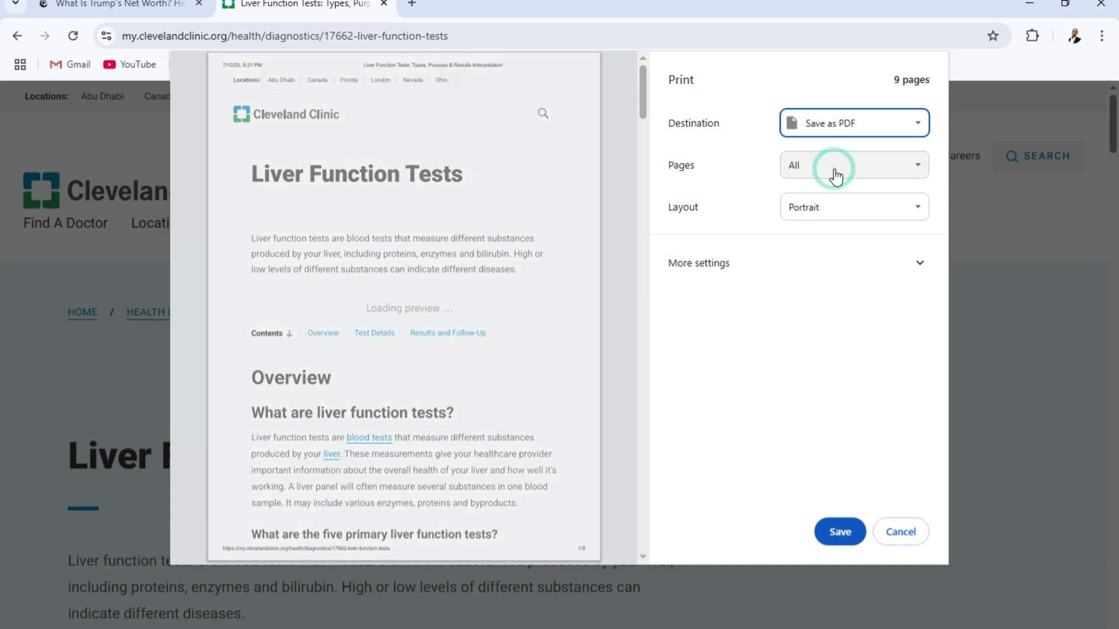
mouse_move(643, 105)
mouse_down()
mouse_move(652, 502)
mouse_move(644, 180)
mouse_up()
Step: Turn off Headers and footers under More settings, leaving Scale at Default
click(914, 263)
scroll(942, 393, down, 1)
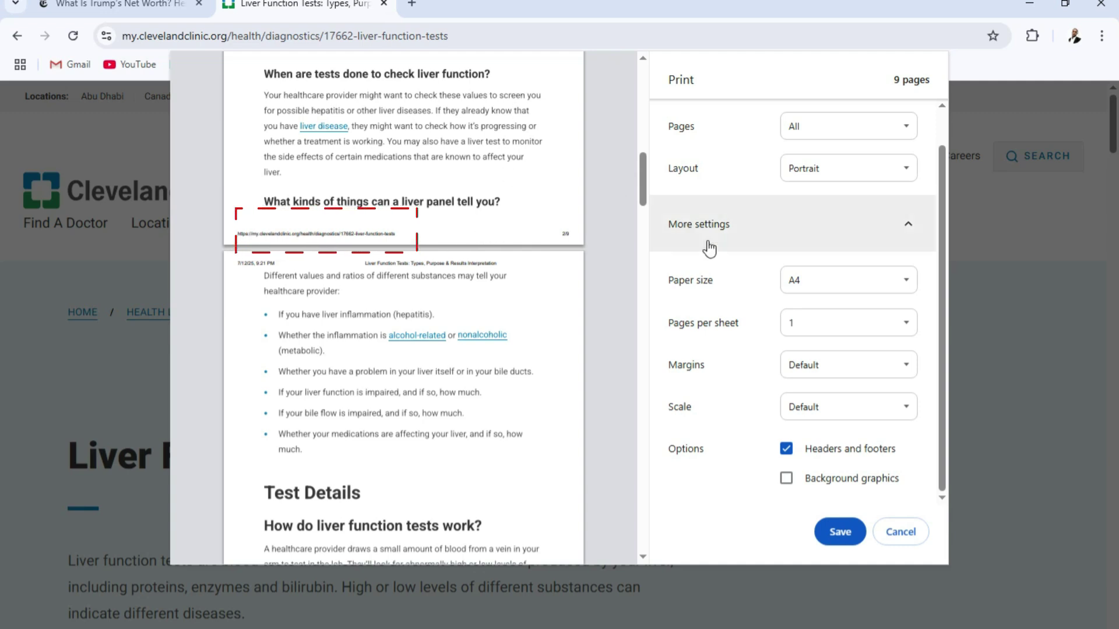
click(788, 449)
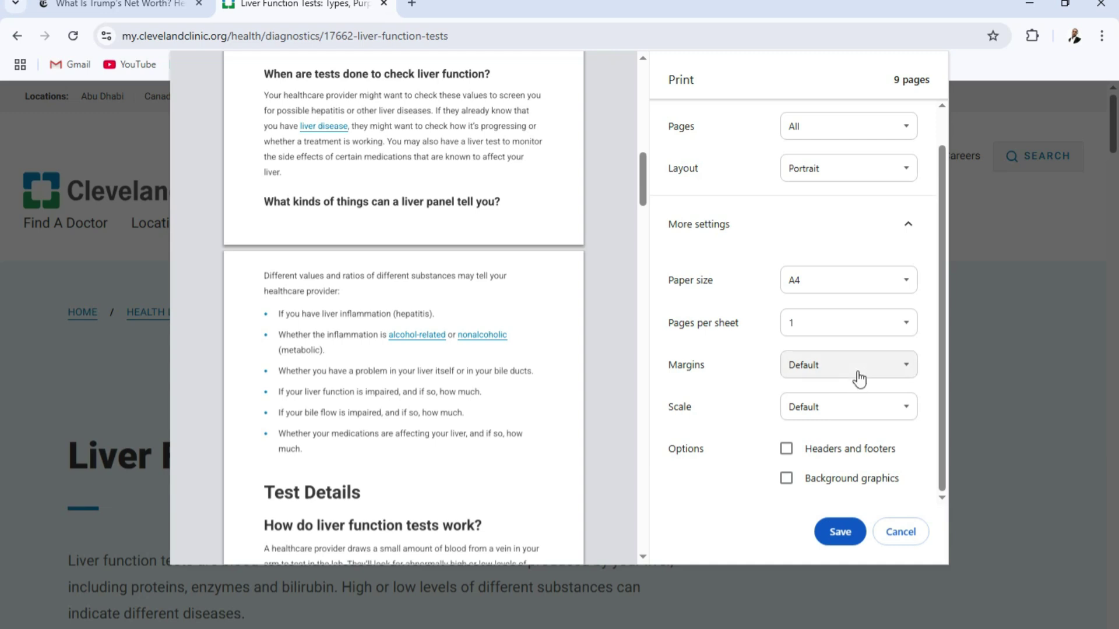
click(847, 407)
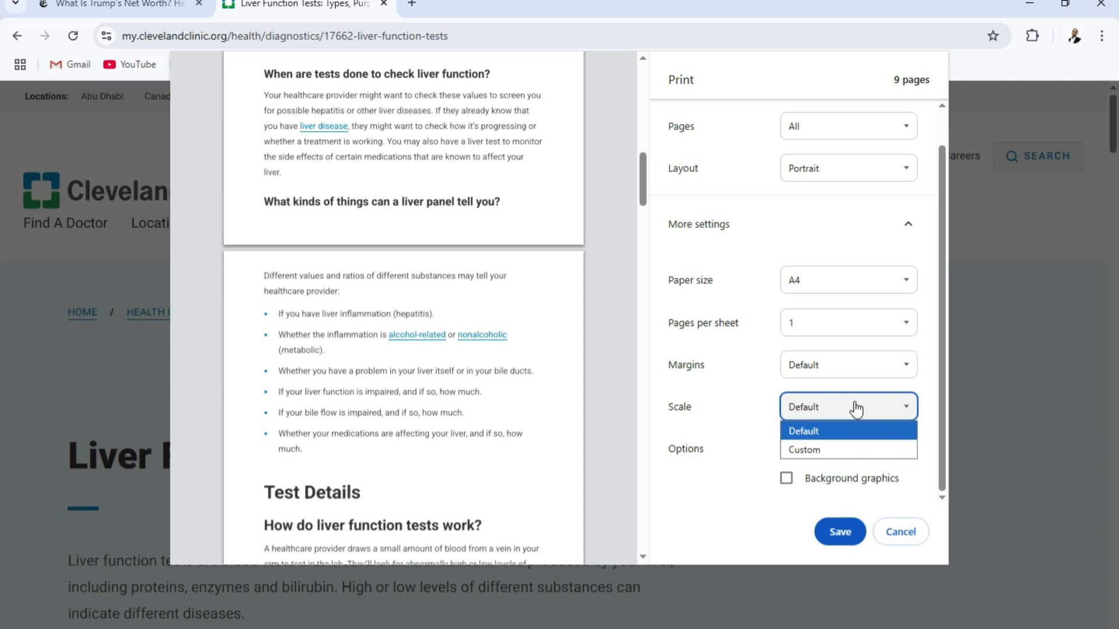
click(673, 509)
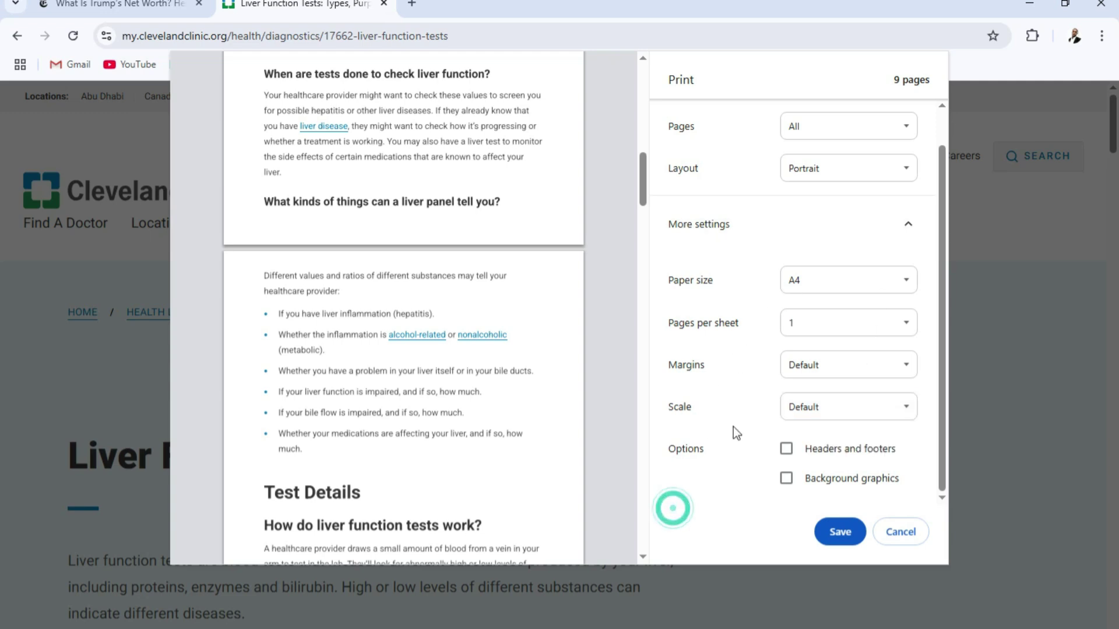
drag(939, 226, 947, 162)
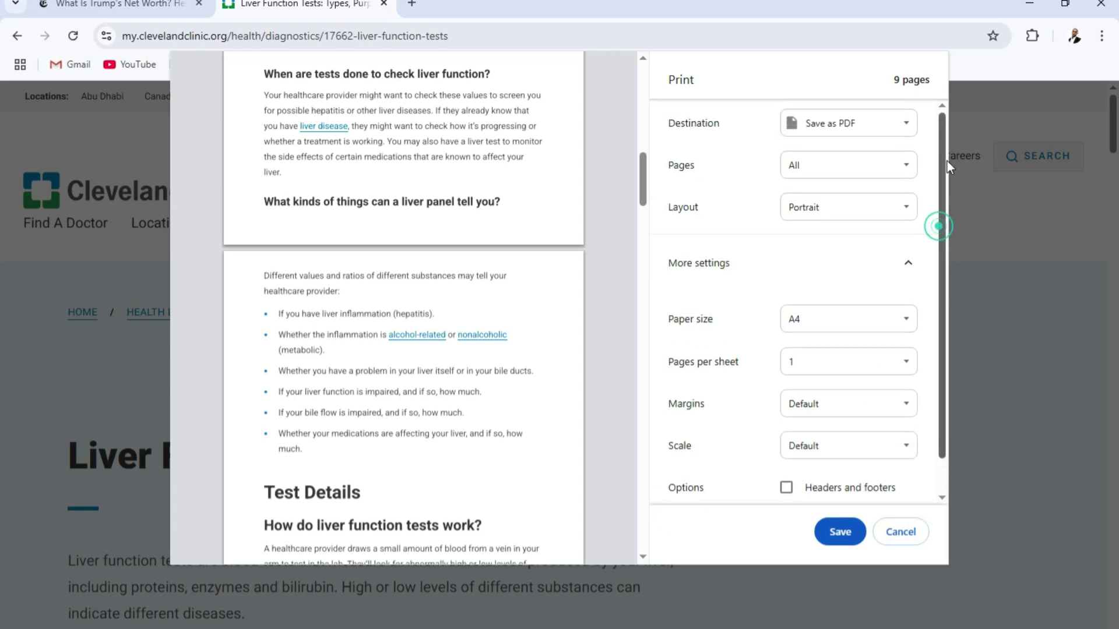
Step: Start saving the PDF and pick Downloads as its save location
click(840, 531)
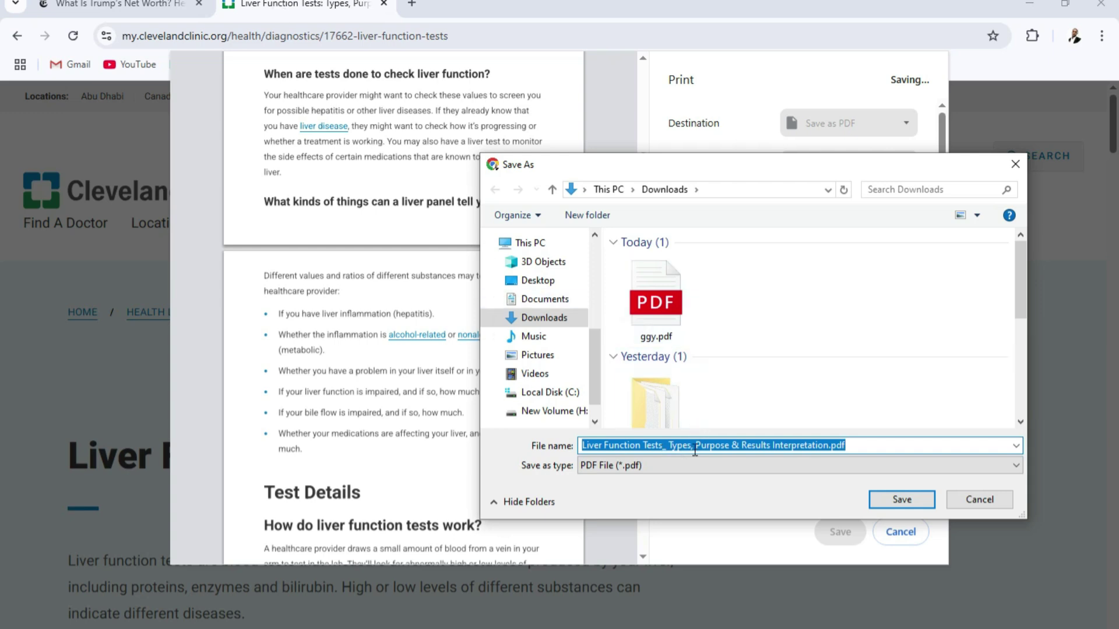
mouse_move(545, 318)
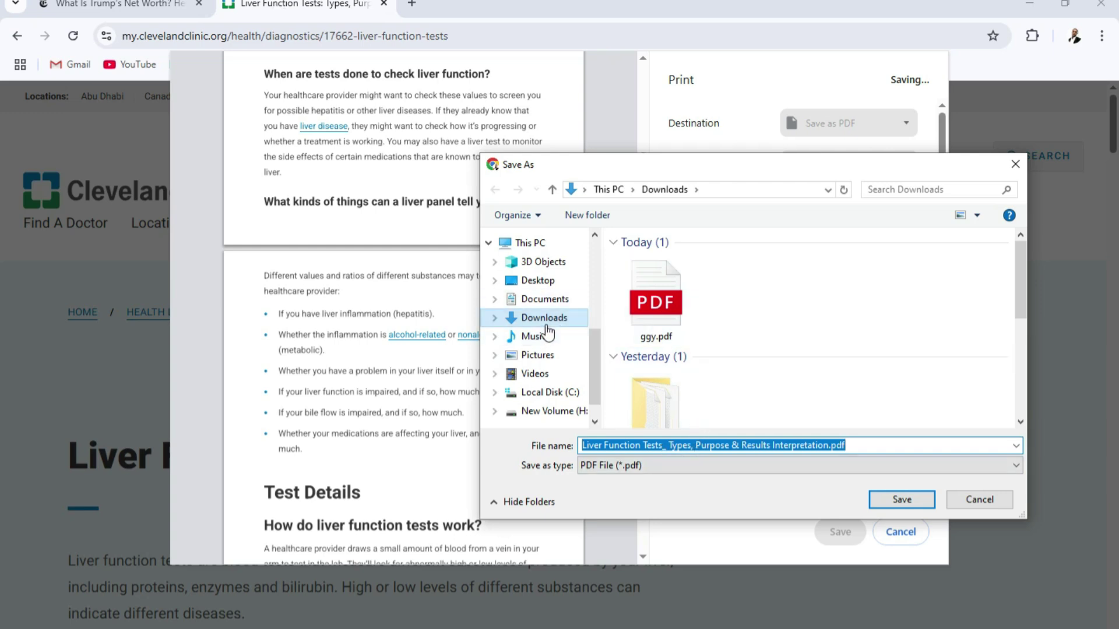
click(544, 323)
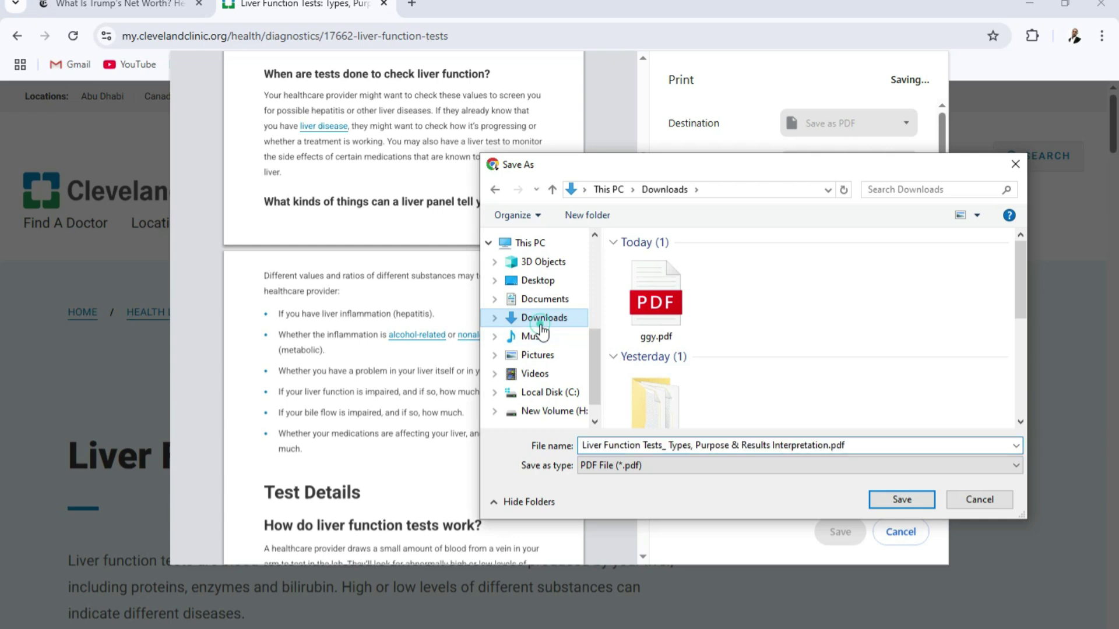
Step: Save the PDF under its suggested name, then select it in File Explorer's Downloads folder
click(884, 504)
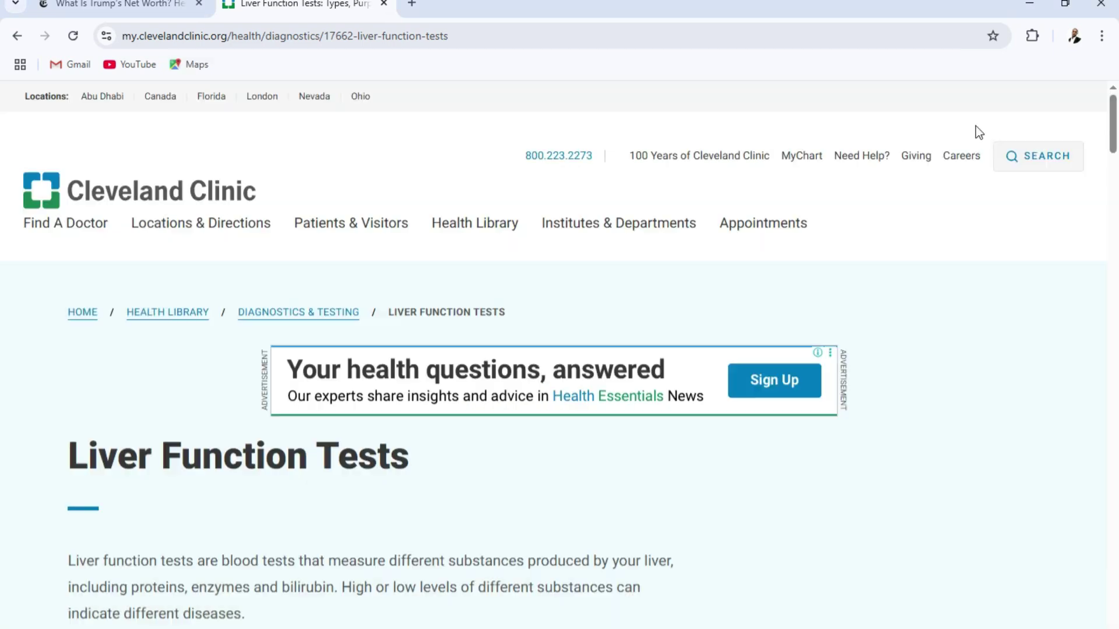
click(1027, 6)
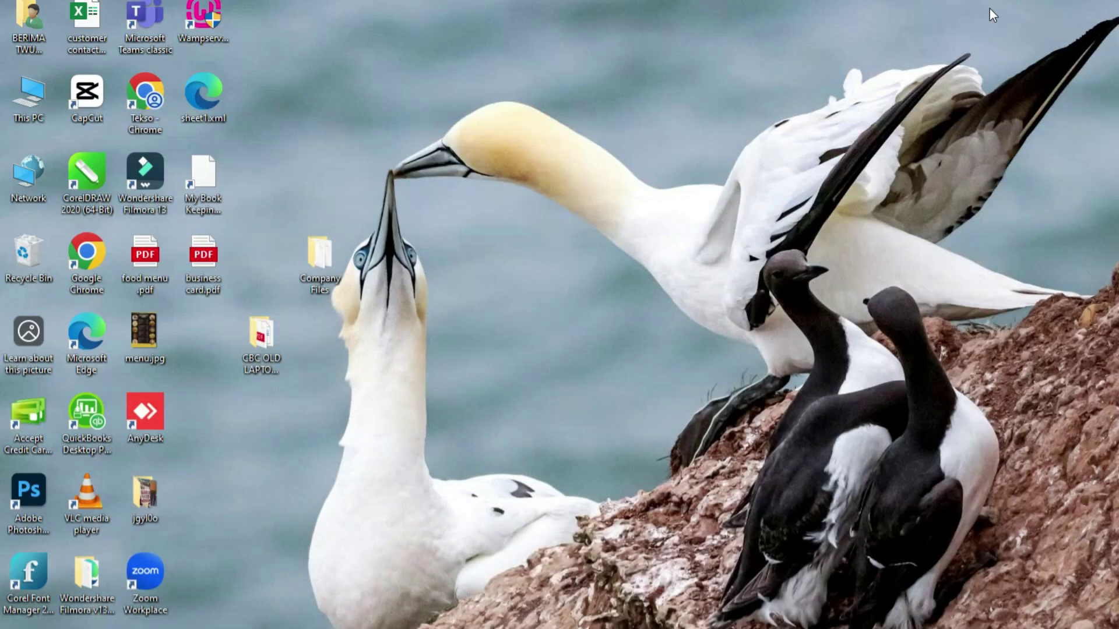
double_click(22, 31)
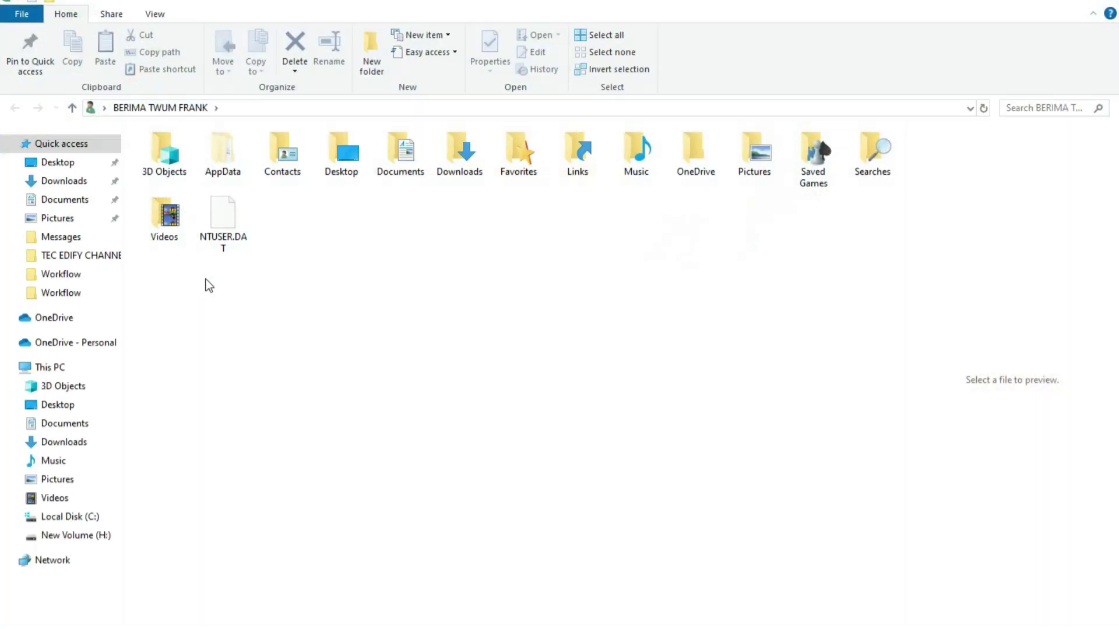
click(64, 181)
click(170, 216)
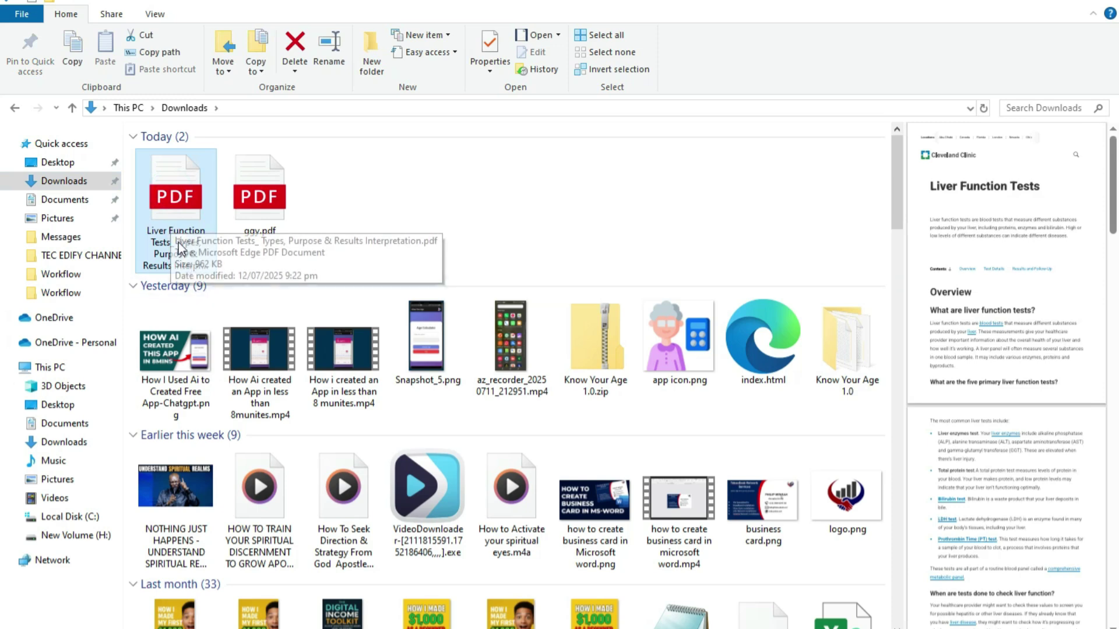
Step: Open the Liver Function Tests PDF in Edge, review its 9 pages, then close Edge
double_click(175, 201)
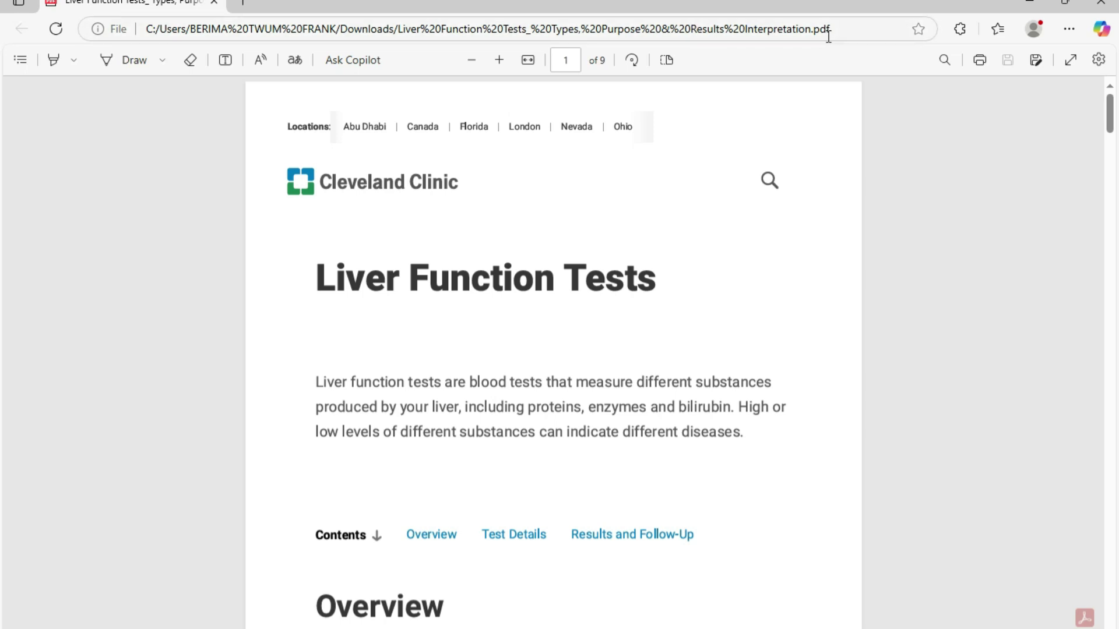
drag(1116, 119, 1103, 487)
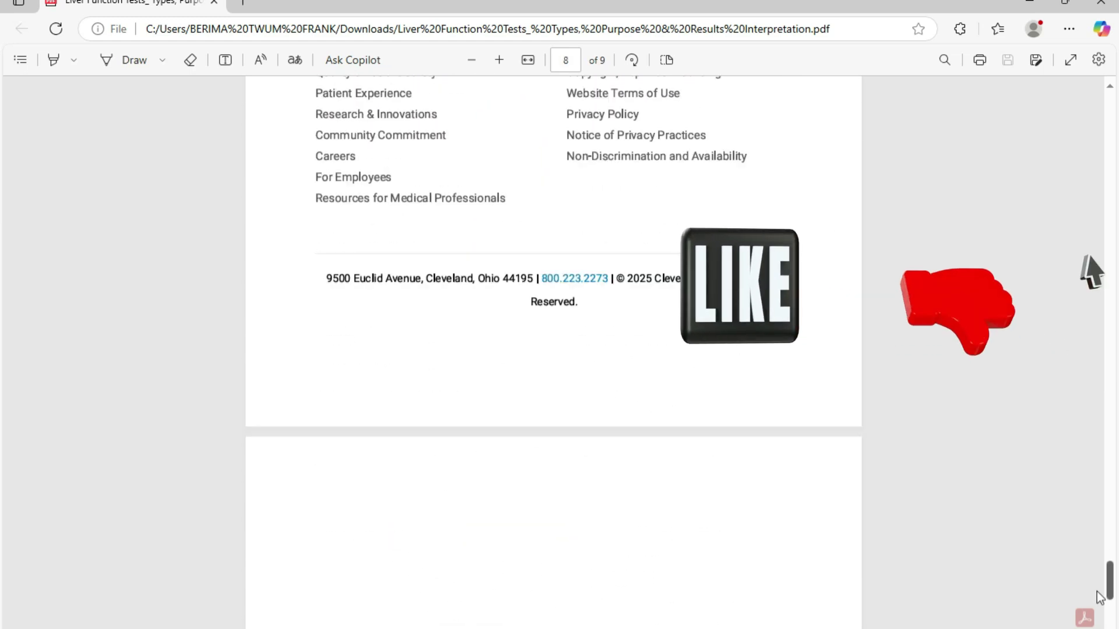
drag(1104, 488, 3, 101)
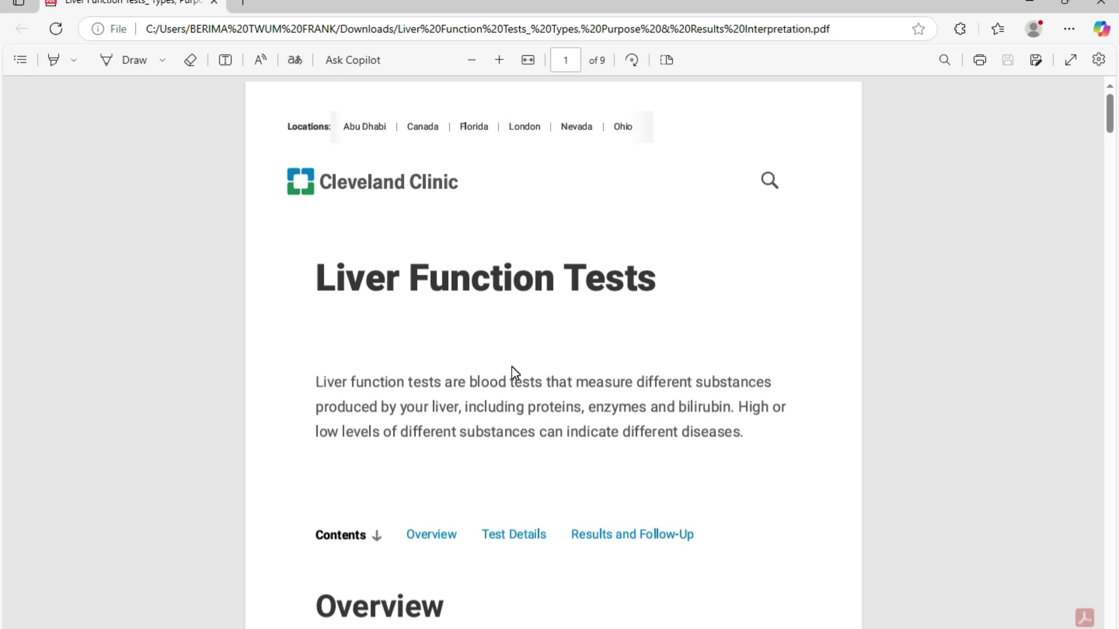
scroll(511, 366, down, 3)
scroll(512, 367, down, 3)
scroll(511, 367, down, 1)
scroll(511, 367, down, 1)
click(1025, 4)
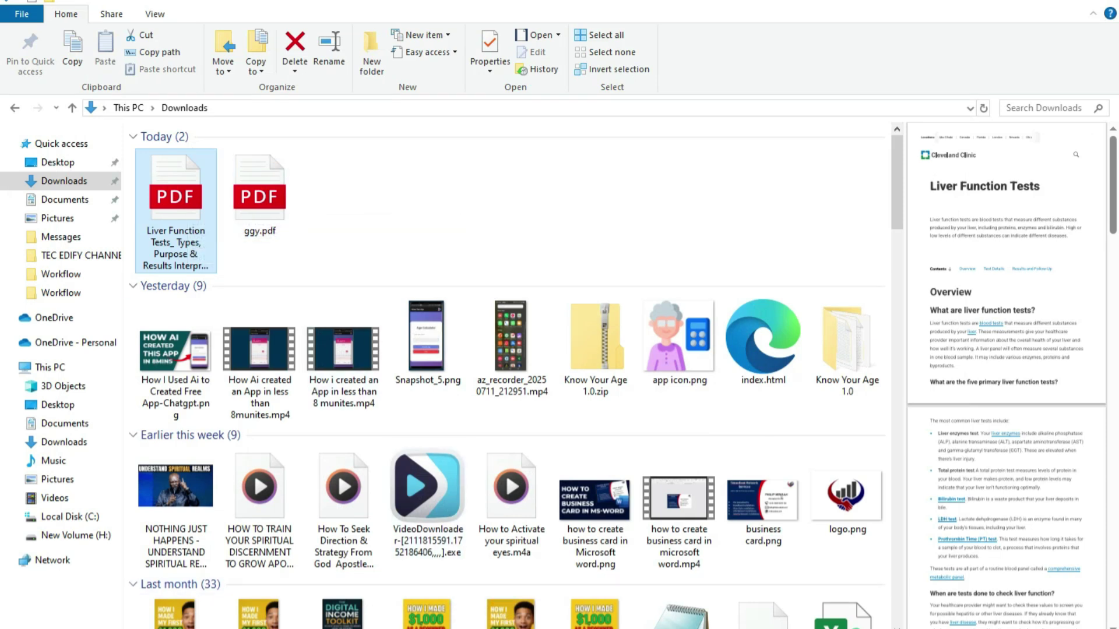
Step: Switch back to the Chrome article and reopen its Save as PDF print preview
click(525, 628)
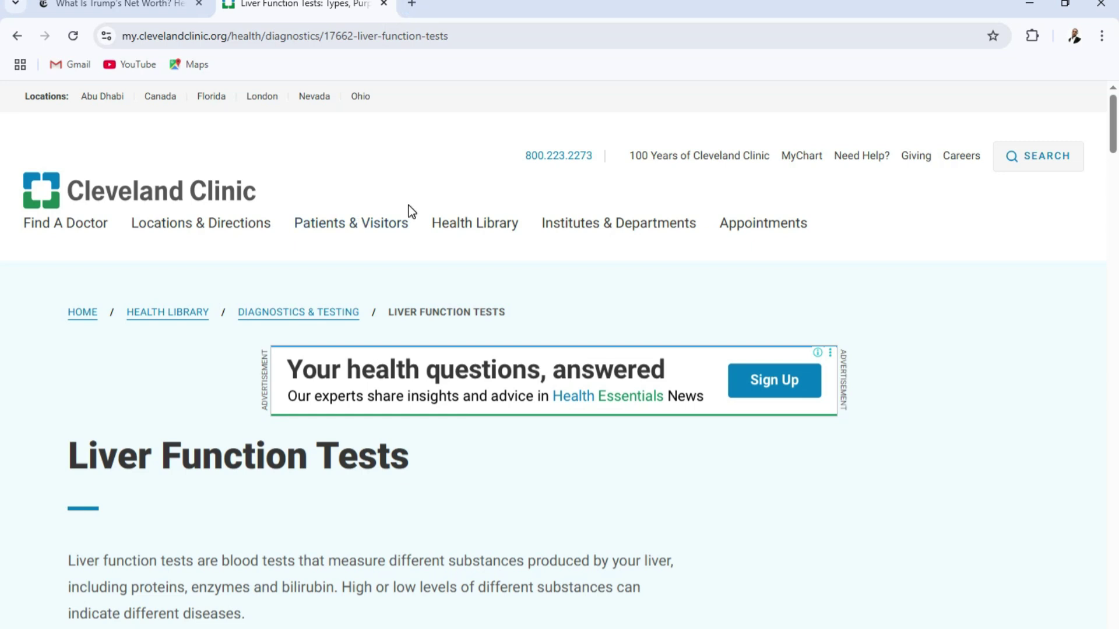
key(ctrl+p)
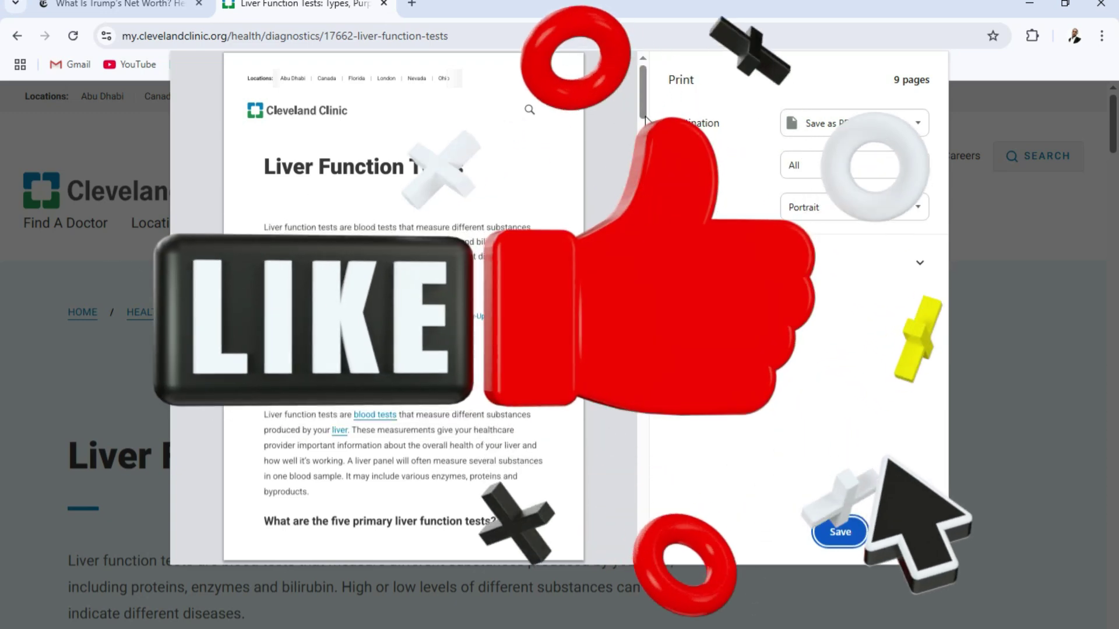
drag(643, 105, 645, 136)
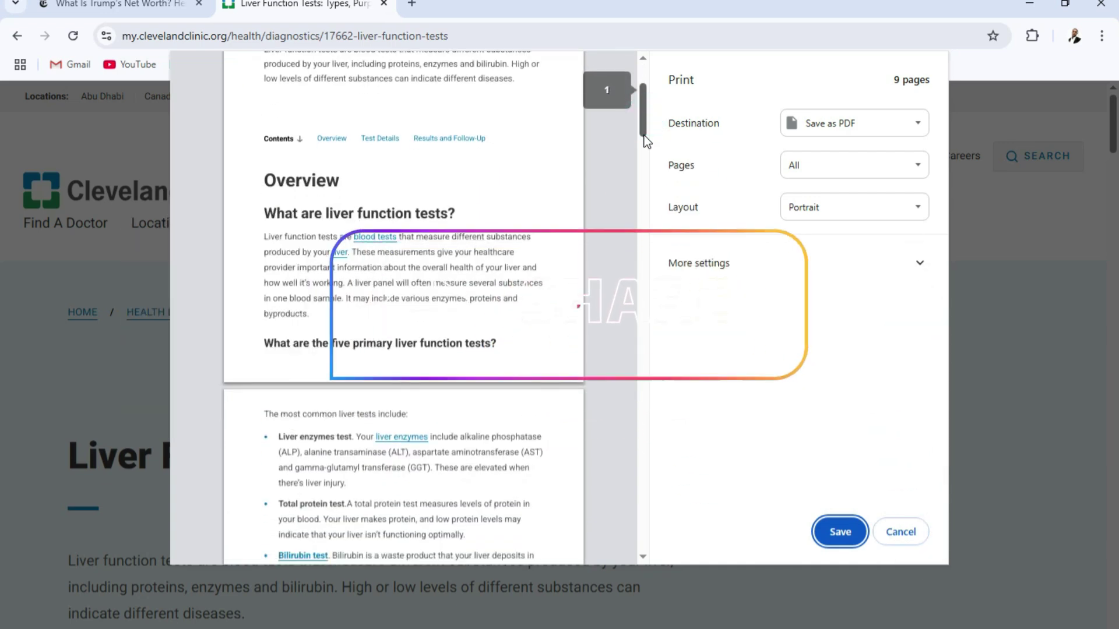